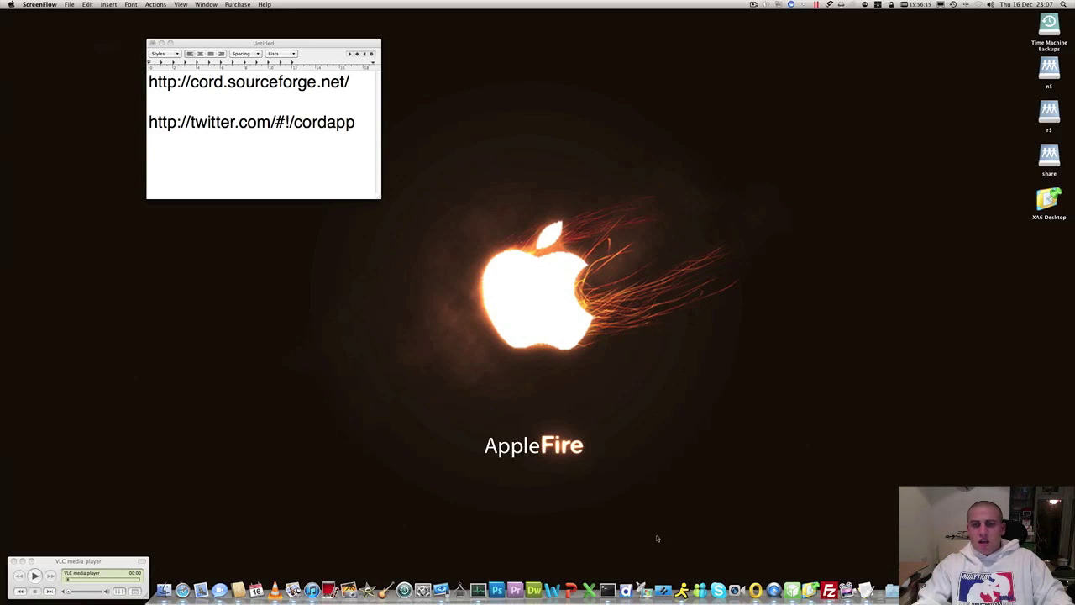
# Open CoRD and create a new server entry labelled "name" with the address "ip hostname"
pyautogui.click(662, 581)
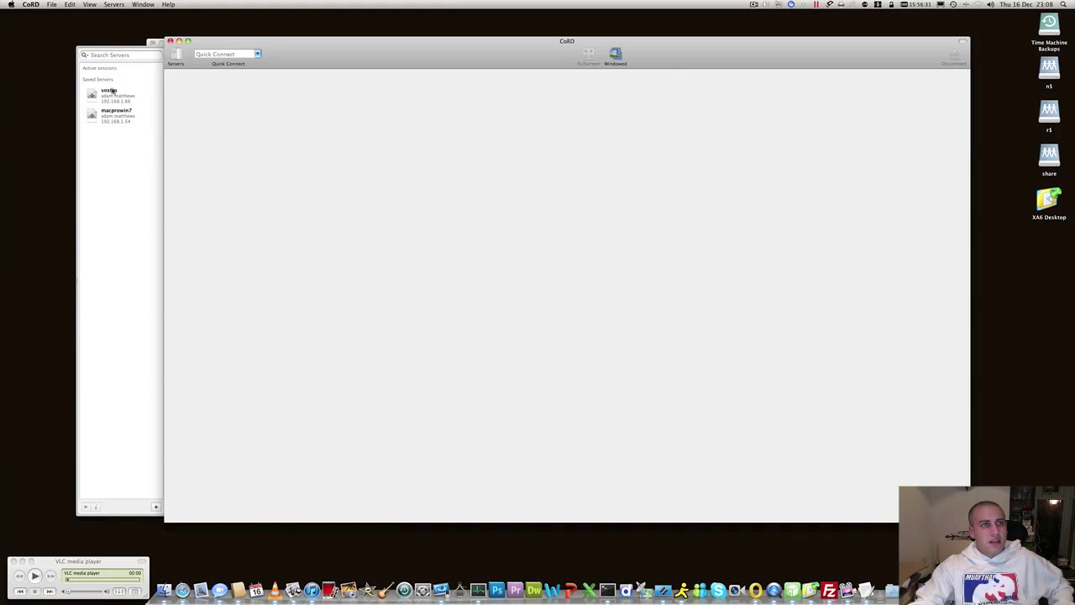
pyautogui.click(52, 5)
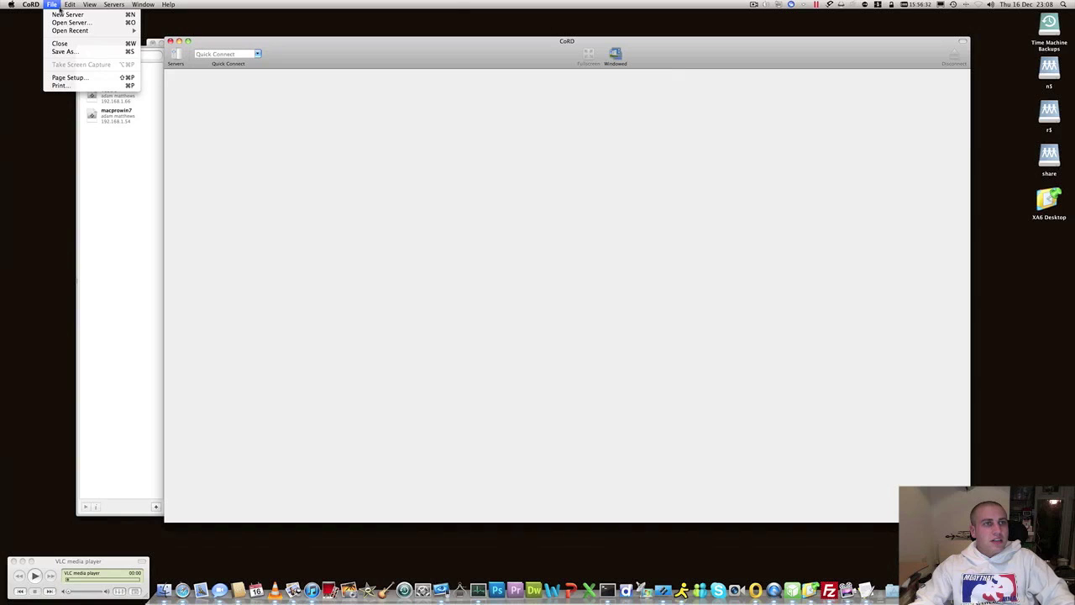
pyautogui.click(63, 15)
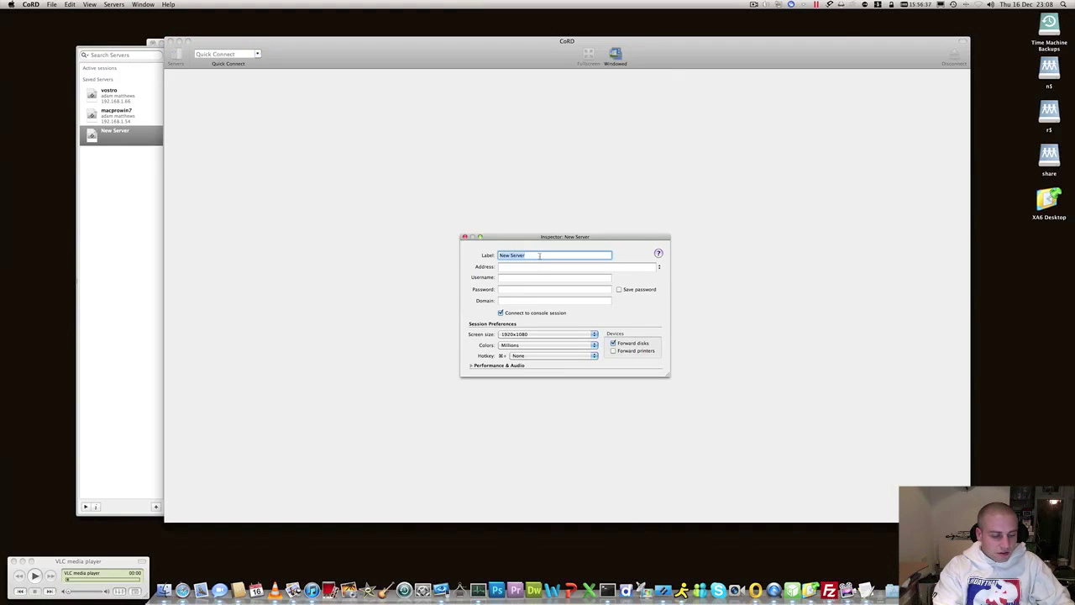
pyautogui.write('name')
pyautogui.press('Tab')
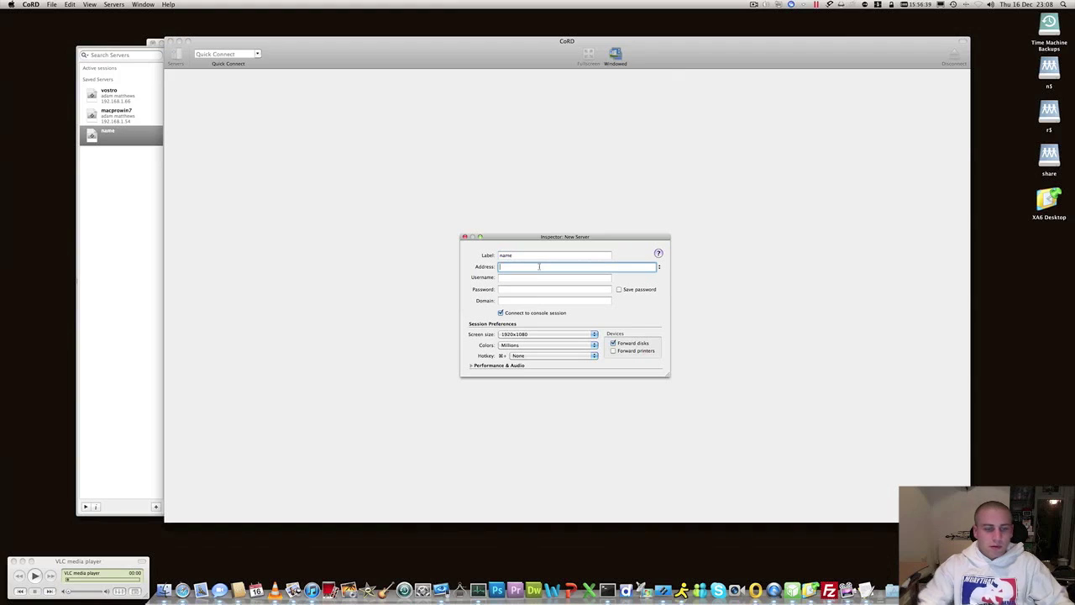
pyautogui.write('10')
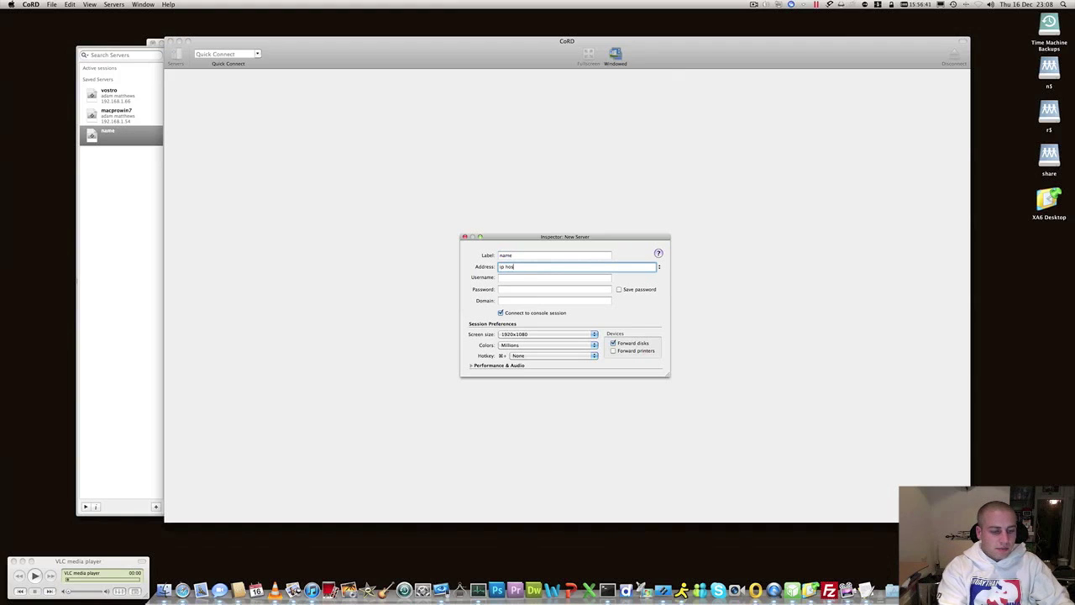
pyautogui.write(' hostname')
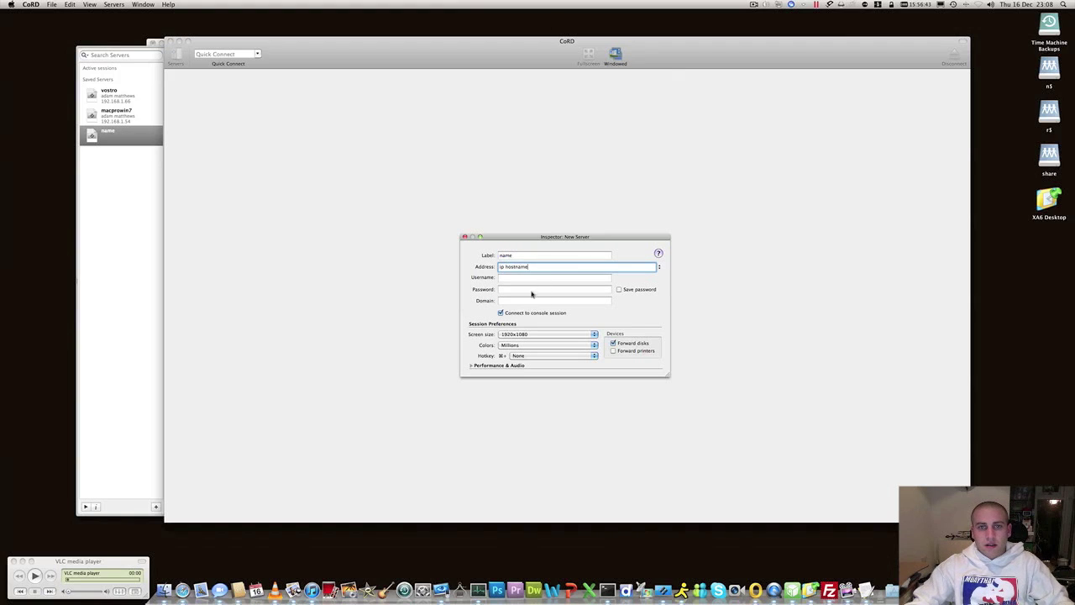
# Review the new server's username, password and domain fields, expand its Performance & Audio options, and close the inspector
pyautogui.click(527, 278)
pyautogui.click(524, 288)
pyautogui.click(521, 299)
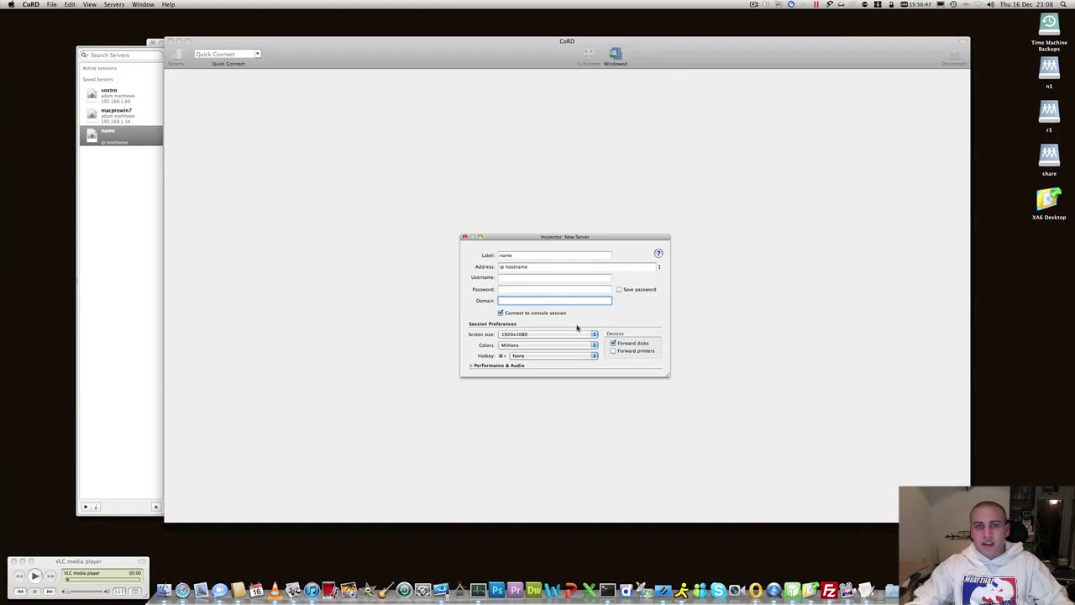
pyautogui.click(472, 366)
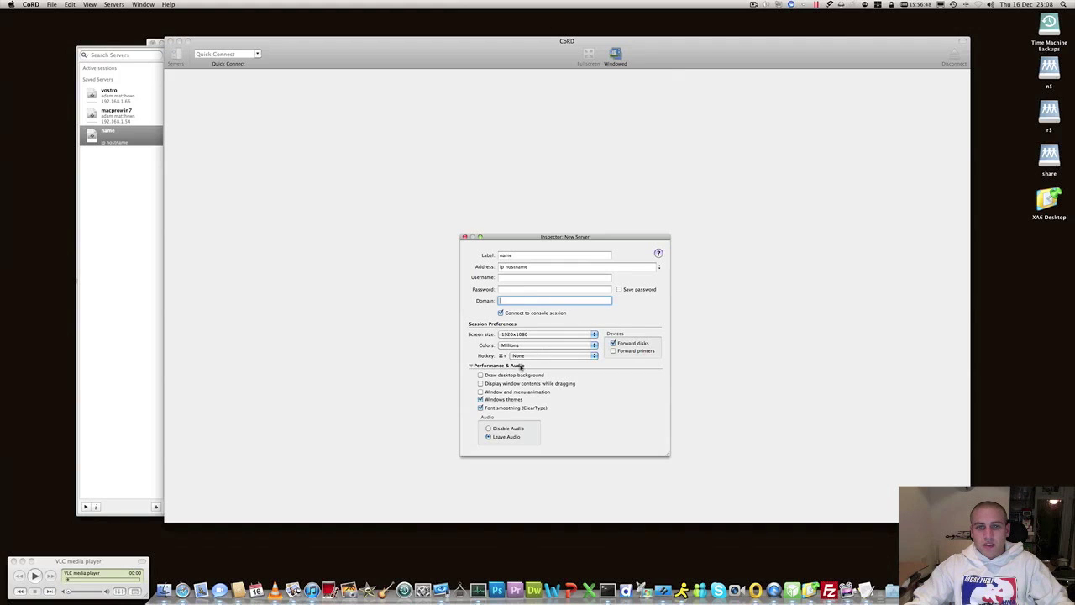
pyautogui.click(464, 237)
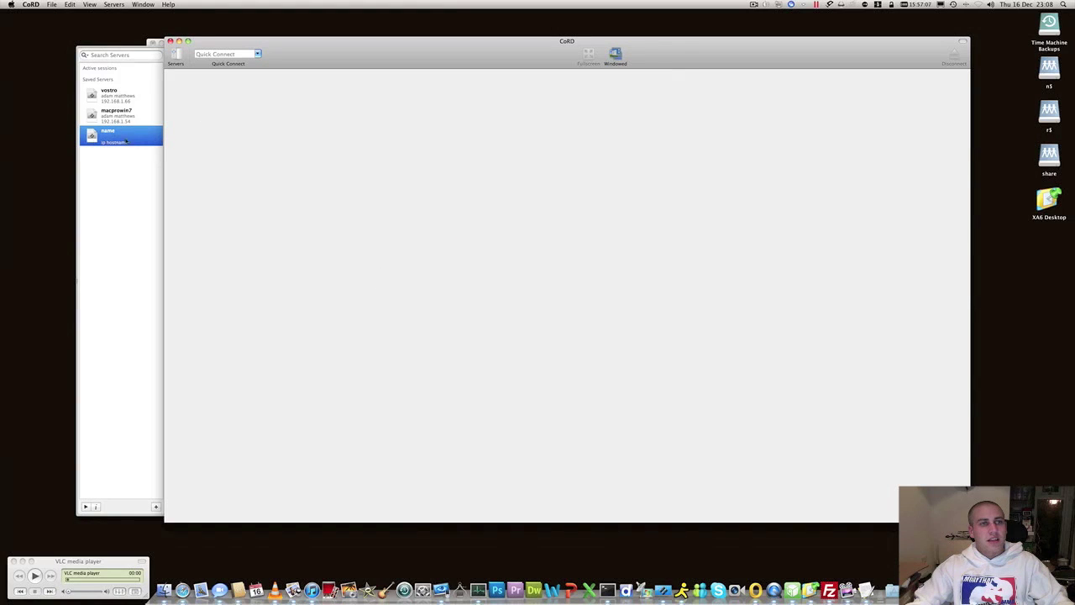
# Connect to the saved server vostro
pyautogui.click(124, 117)
pyautogui.click(124, 99)
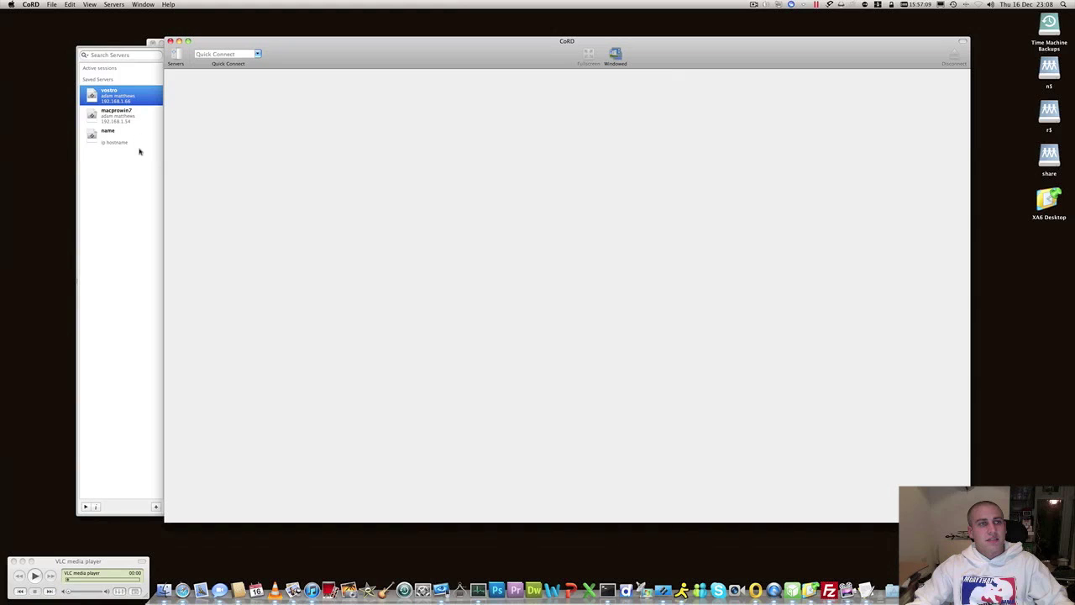
pyautogui.click(117, 138)
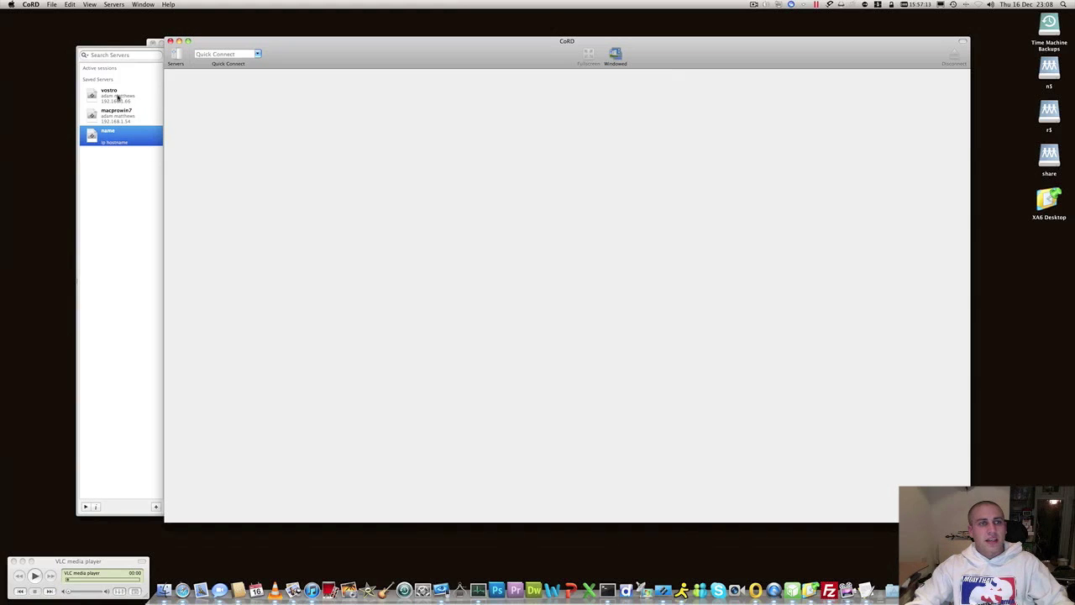
pyautogui.doubleClick(118, 97)
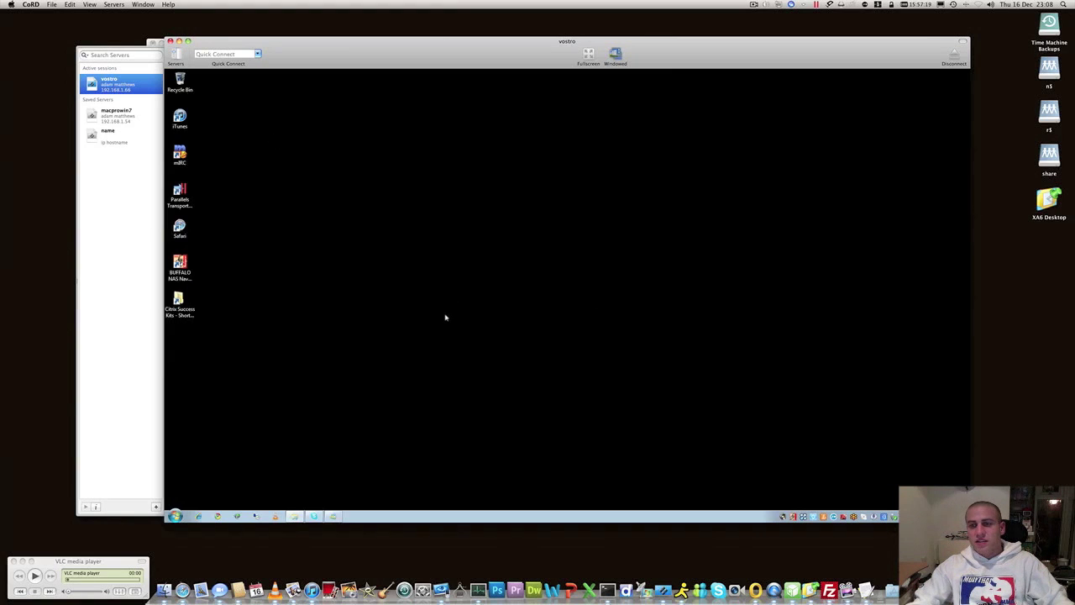
# Show the vostro session in full screen, and exit full screen again
pyautogui.click(589, 55)
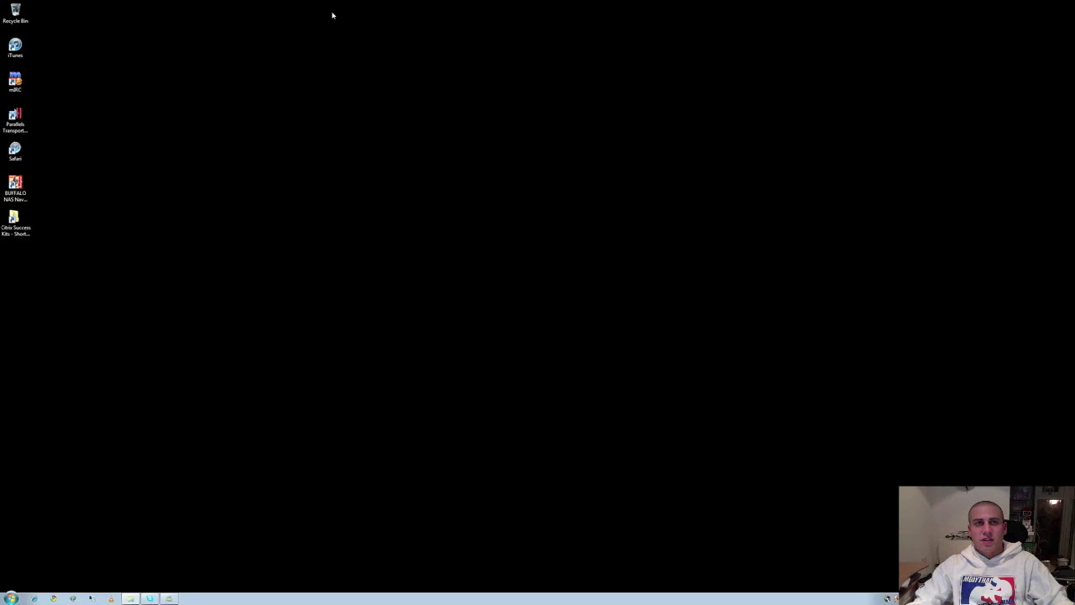
pyautogui.moveTo(313, 2)
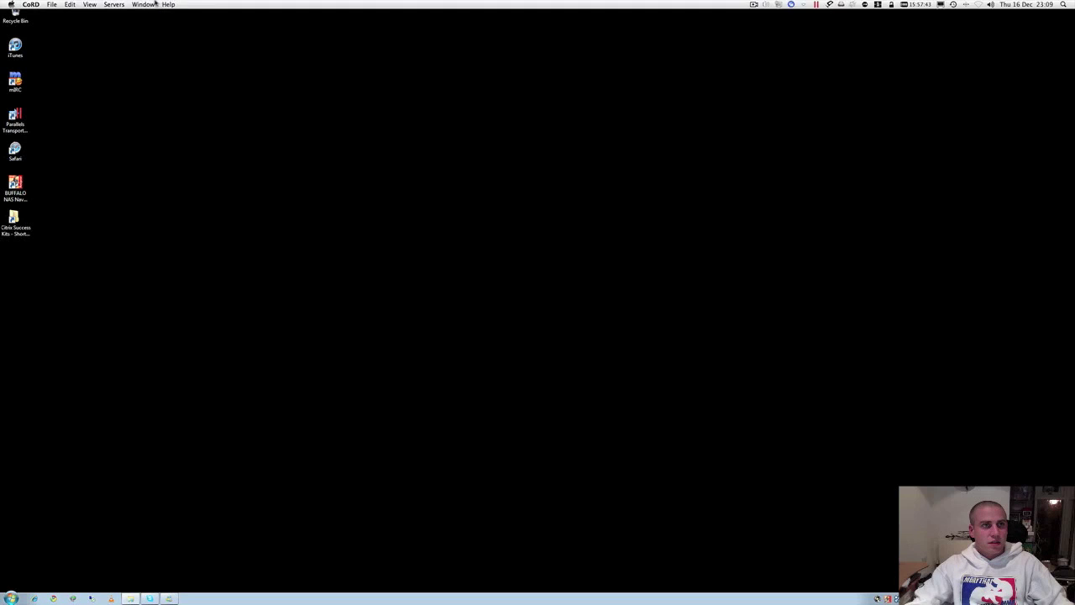
pyautogui.click(153, 5)
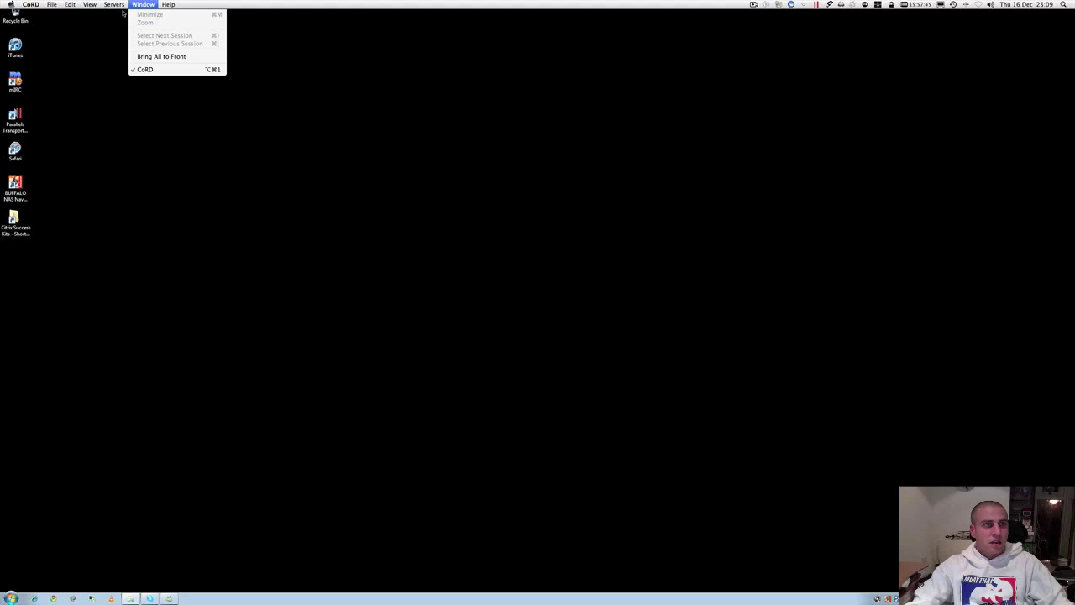
pyautogui.moveTo(90, 4)
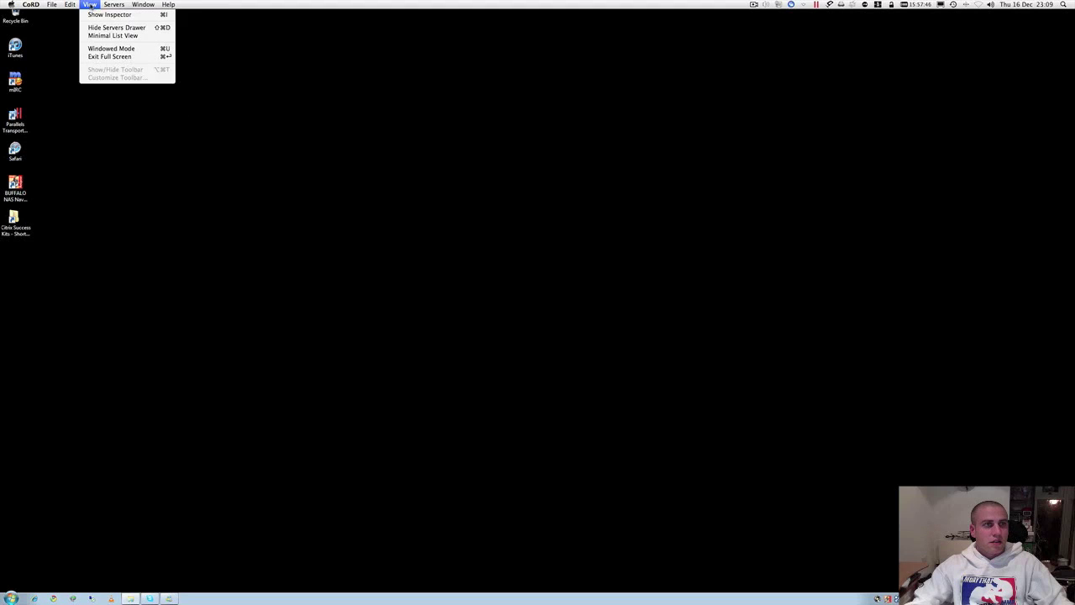
pyautogui.click(109, 56)
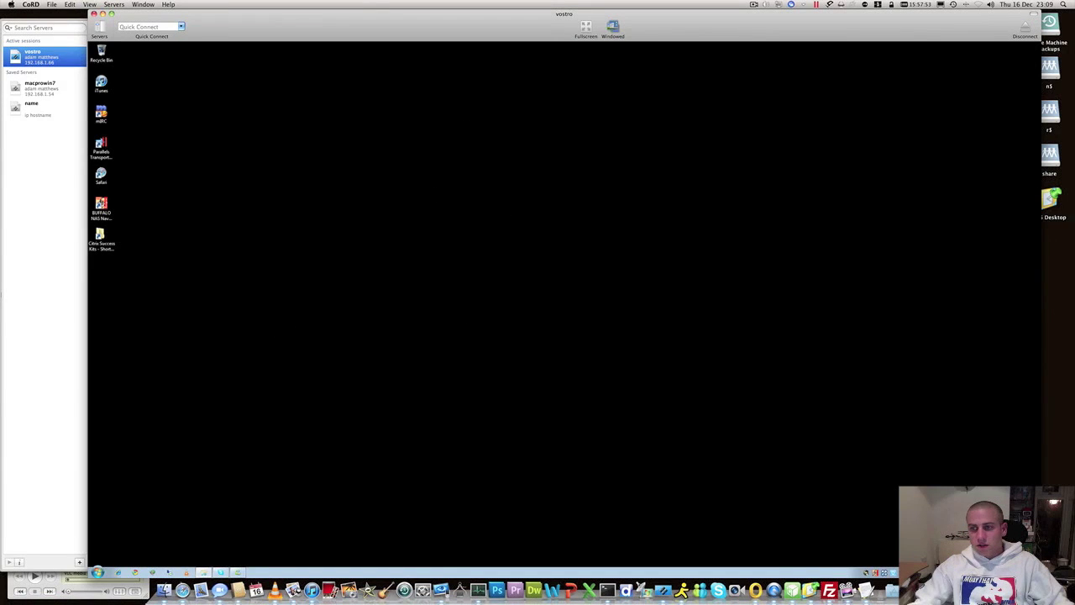
# Switch the vostro session to windowed mode and back to unified mode
pyautogui.click(98, 4)
pyautogui.click(122, 51)
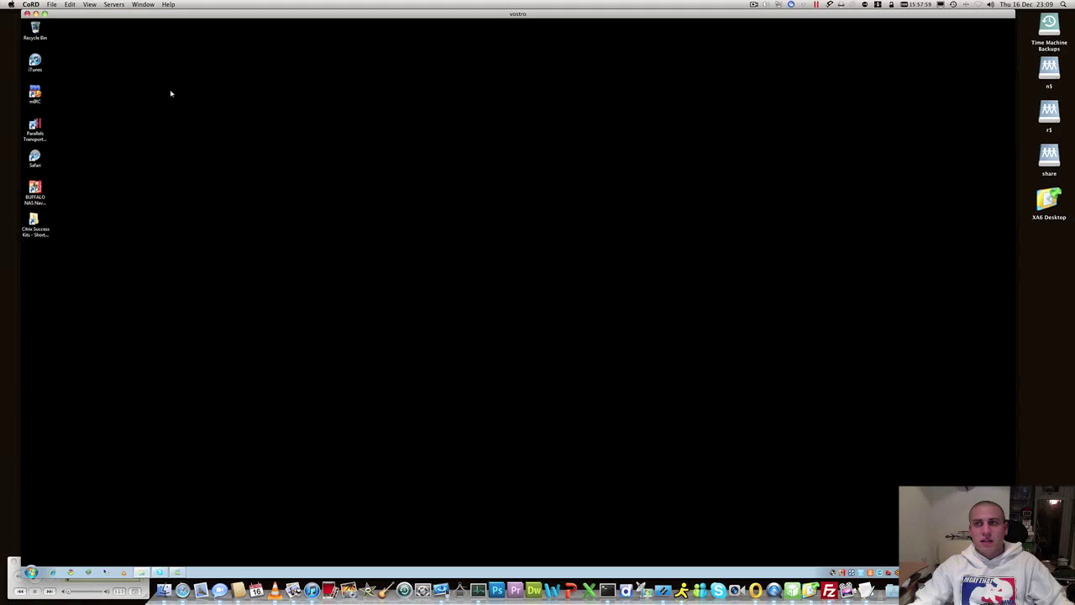
pyautogui.click(90, 5)
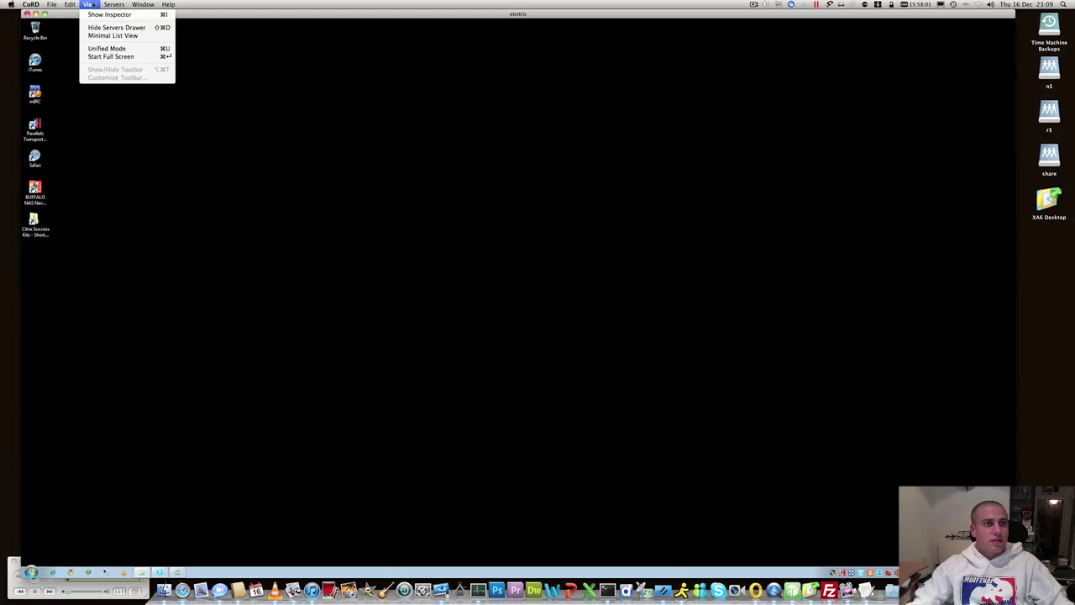
pyautogui.click(106, 48)
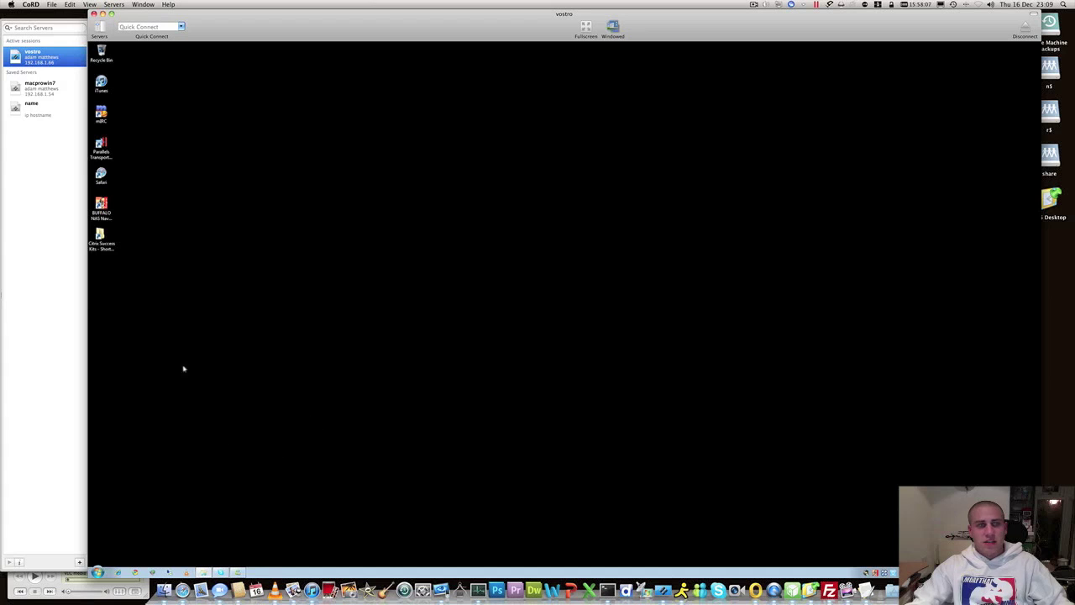
# Examine the Defaults, Forwarding and Advanced preferences of CoRD, including the list of screen resolutions
pyautogui.click(54, 90)
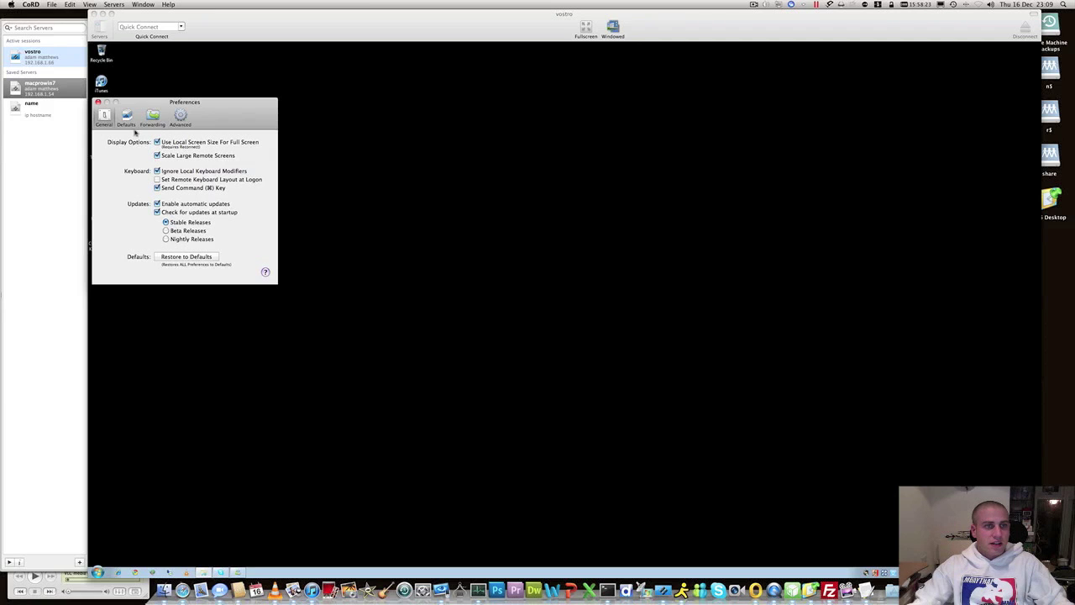
pyautogui.click(131, 119)
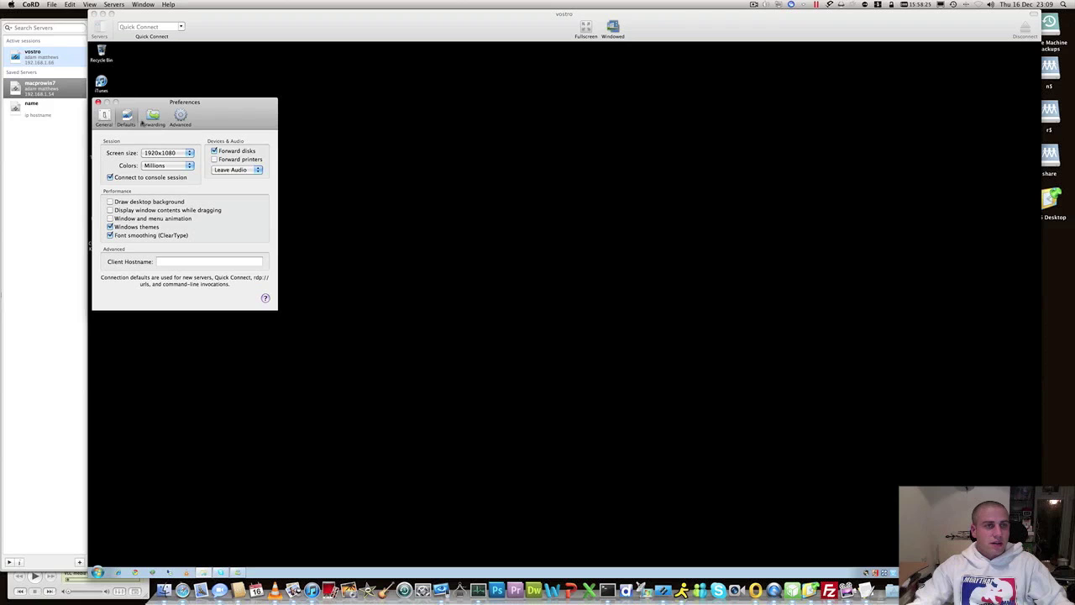
pyautogui.click(154, 121)
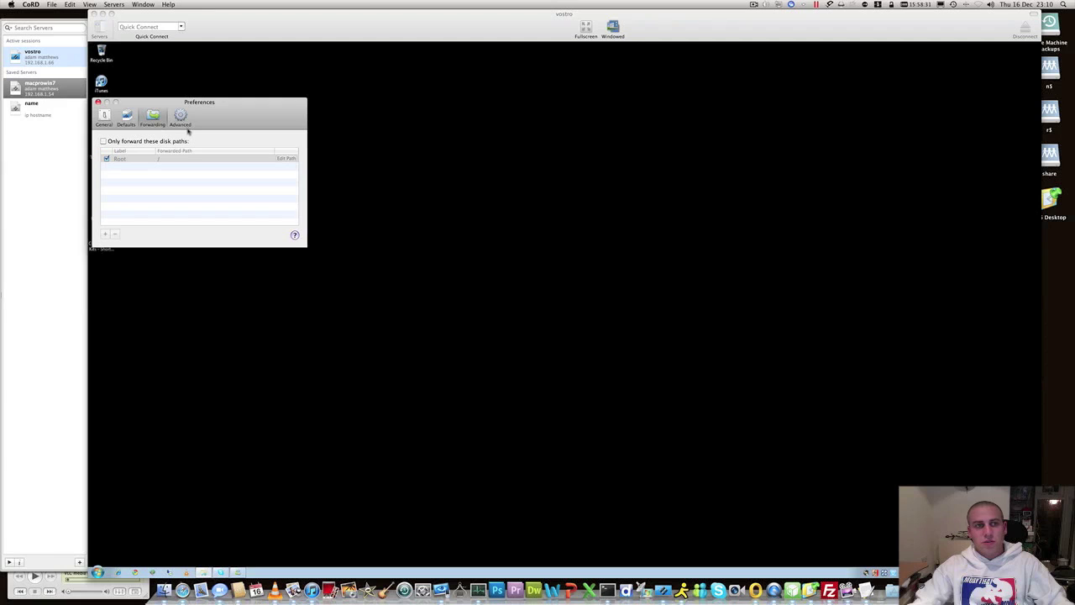
pyautogui.click(184, 120)
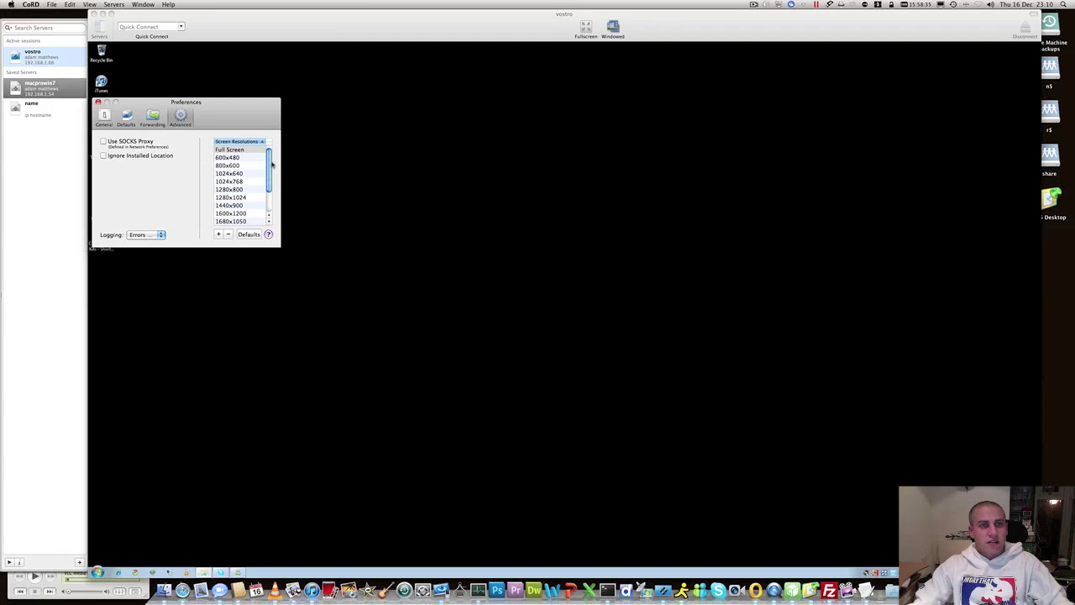
pyautogui.scroll(-2, 270, 164)
pyautogui.scroll(2, 271, 165)
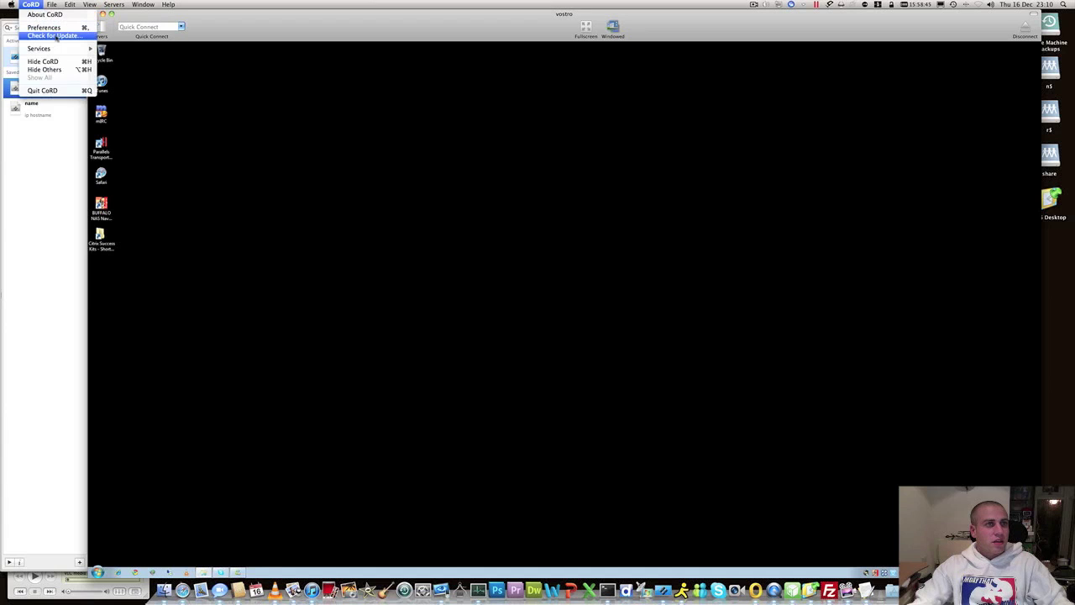
# Check for CoRD updates and dismiss the update window
pyautogui.click(67, 37)
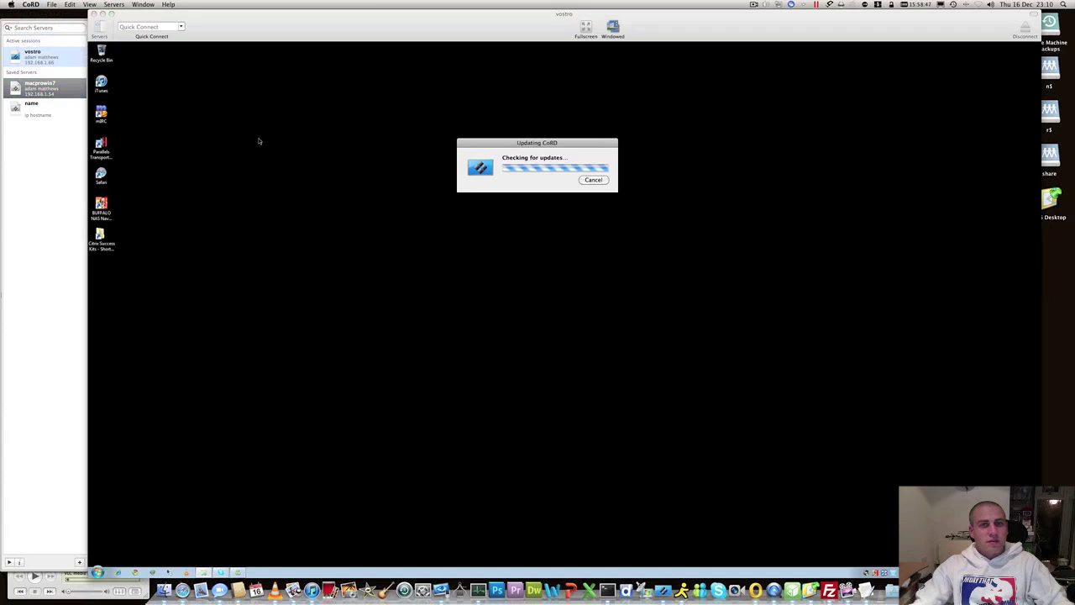
pyautogui.click(600, 187)
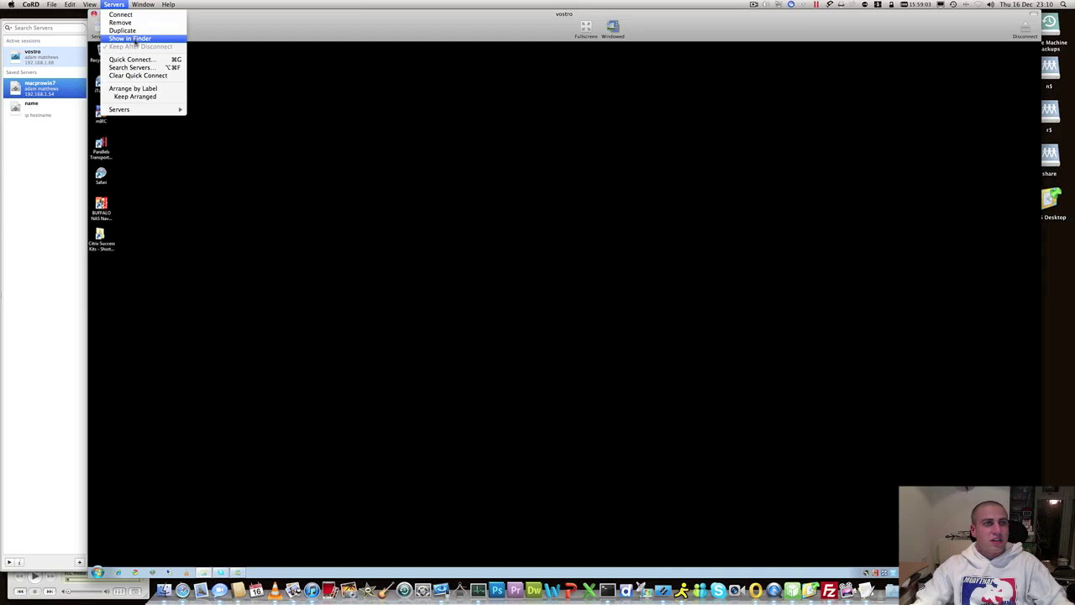
pyautogui.moveTo(143, 4)
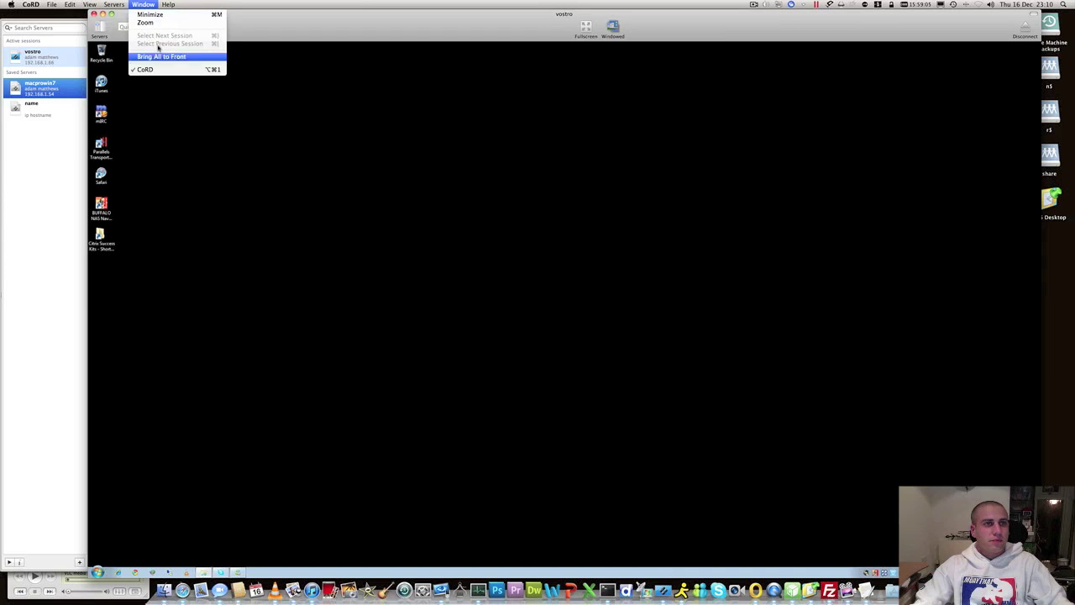
pyautogui.click(46, 154)
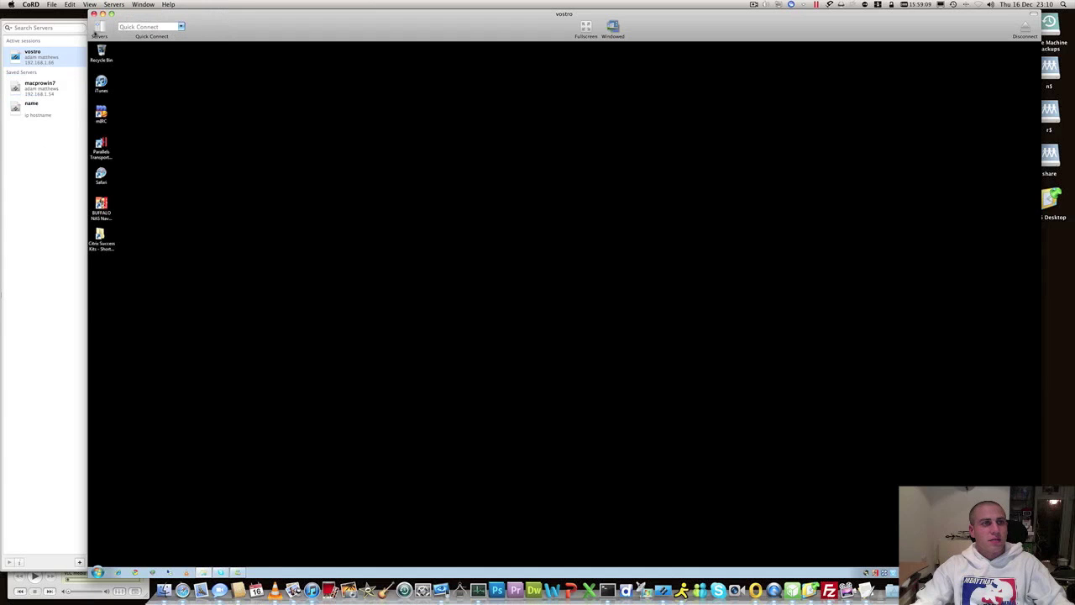
# Hide the servers drawer and minimize the vostro session window
pyautogui.click(98, 27)
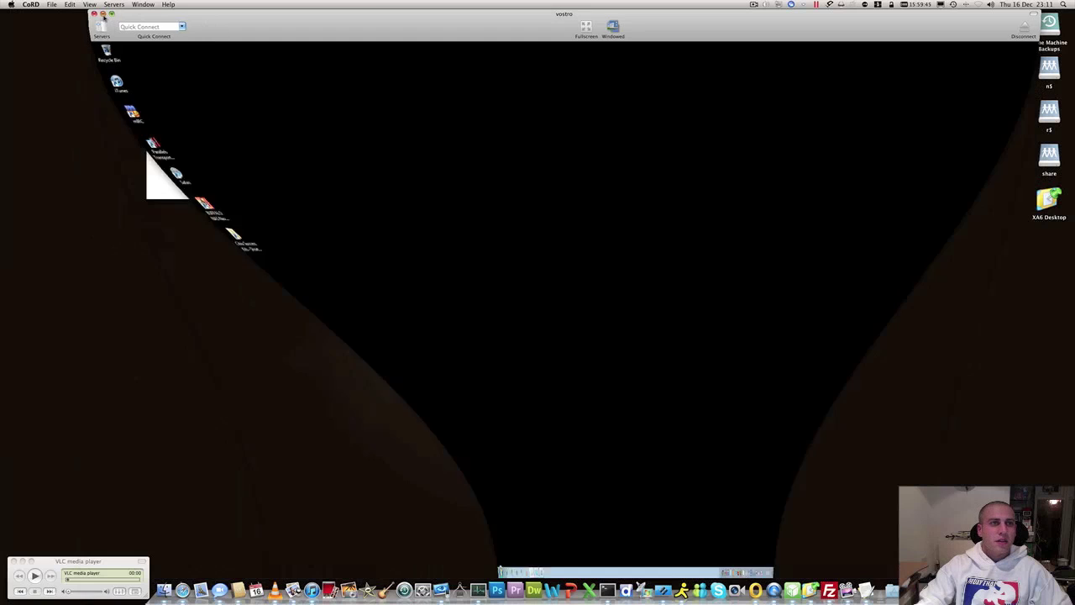
pyautogui.click(101, 14)
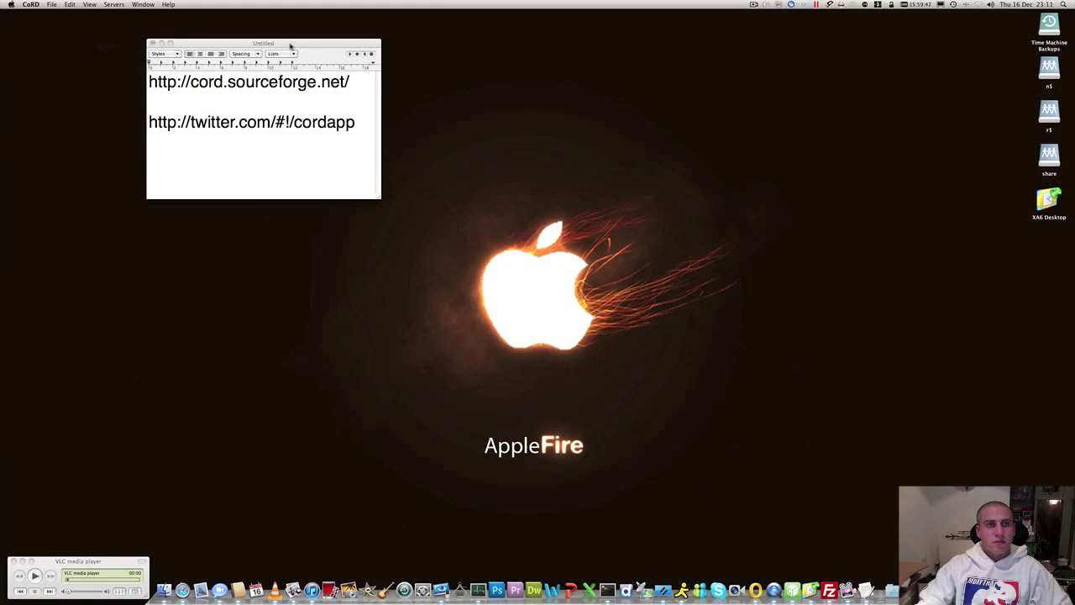
pyautogui.moveTo(292, 44); pyautogui.dragTo(496, 131)
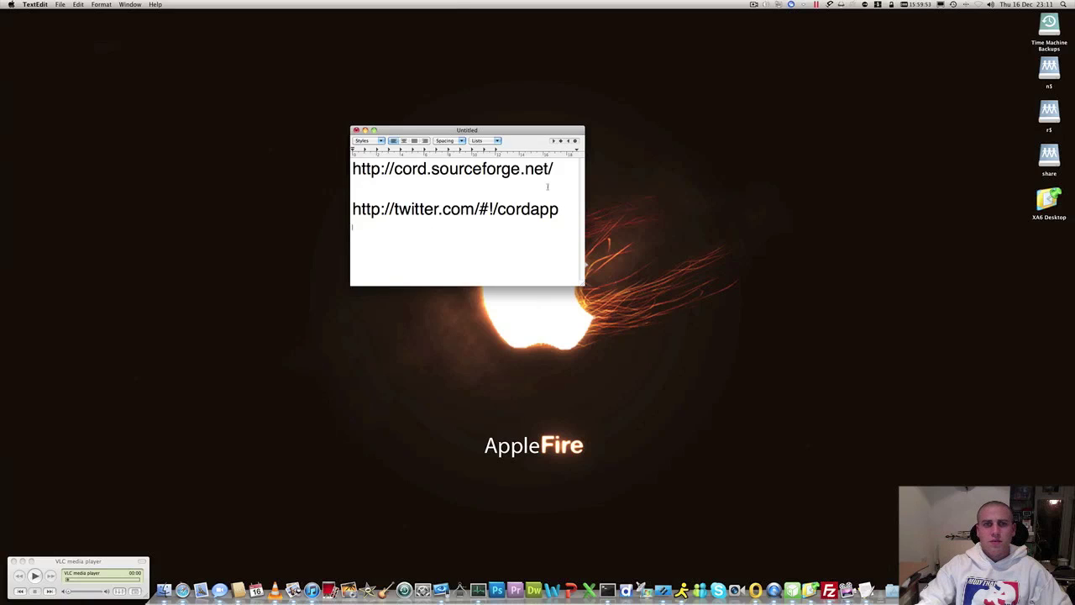
pyautogui.moveTo(554, 168); pyautogui.dragTo(351, 169)
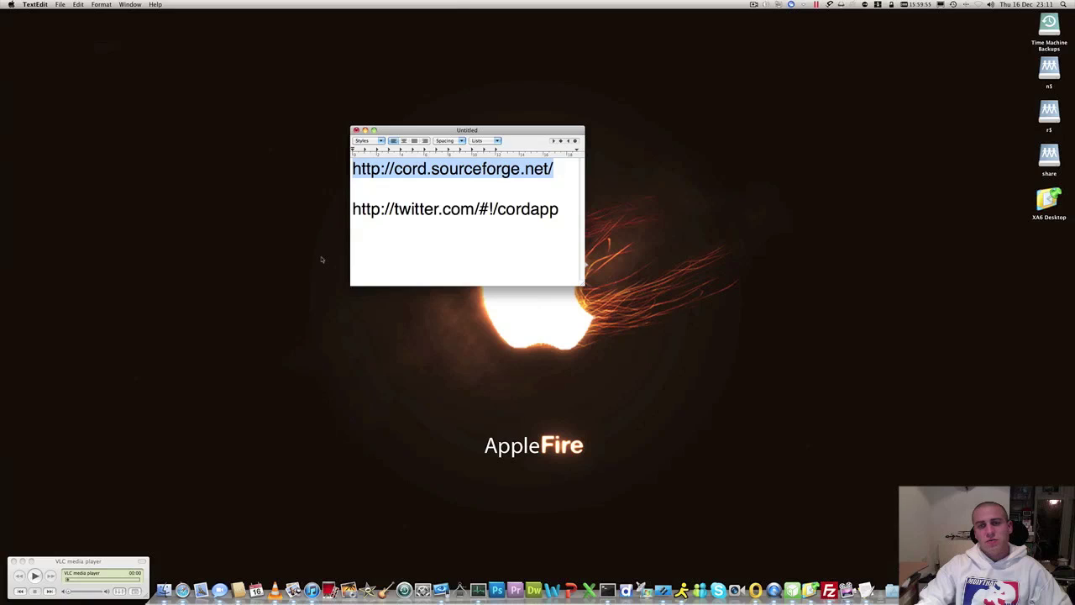